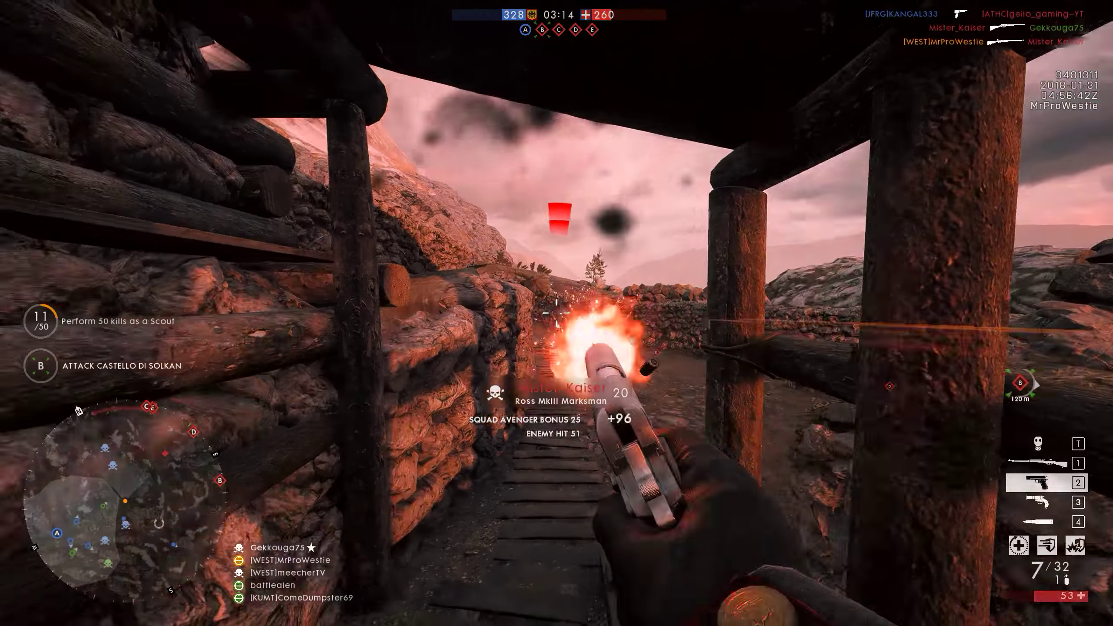
Empty the pistol at the enemy, reload with R, and shoot to finish the kill
left_click(557, 313)
left_click(557, 313)
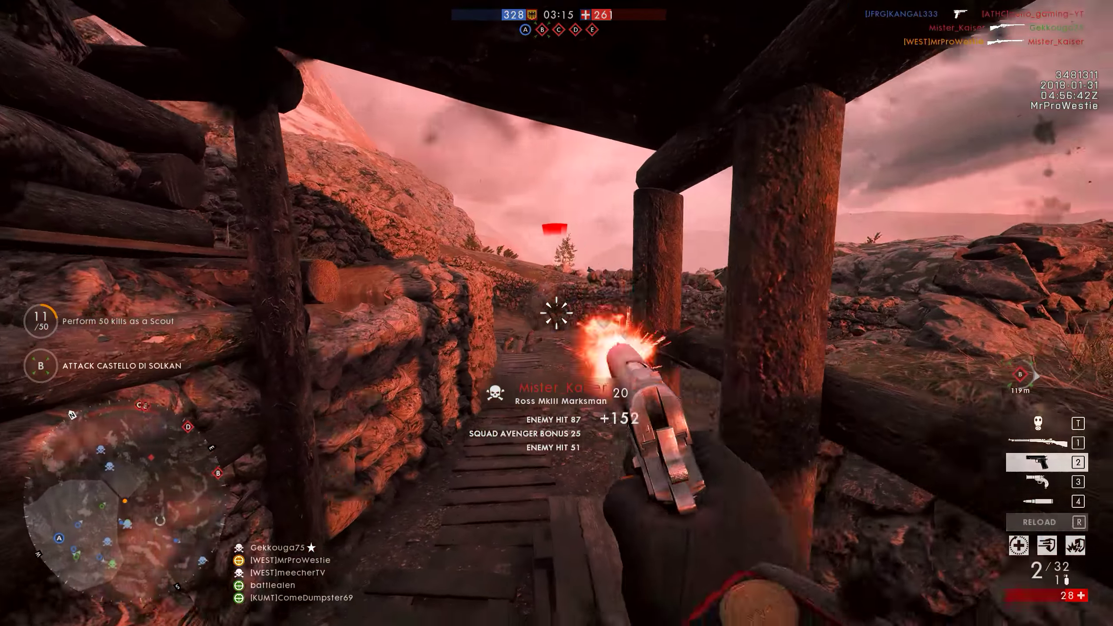
left_click(556, 313)
left_click(557, 313)
key("r")
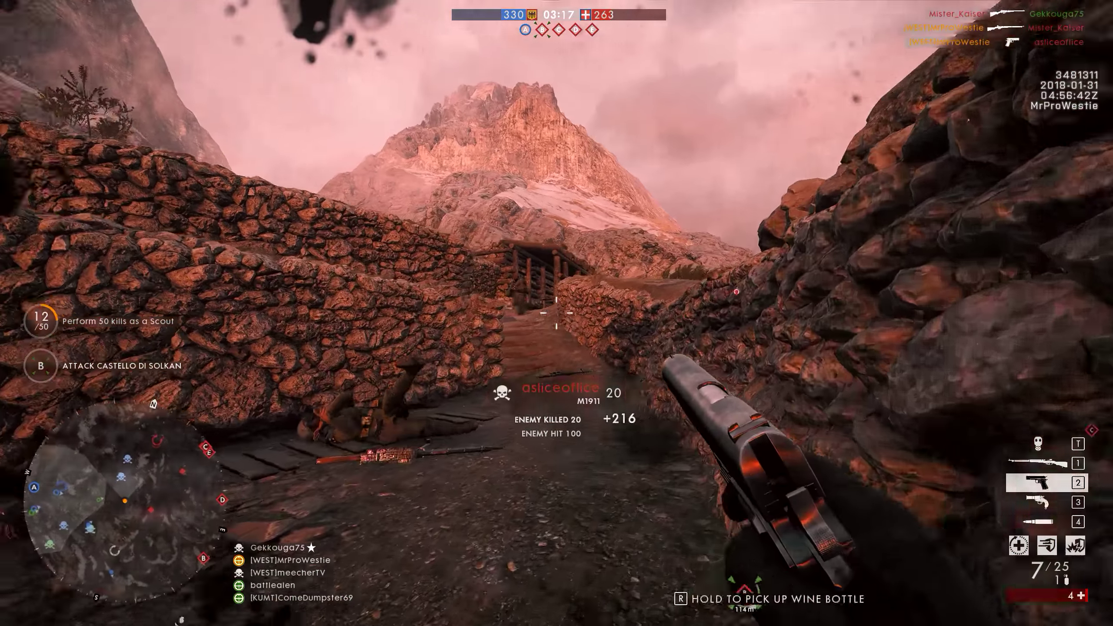
left_click(556, 313)
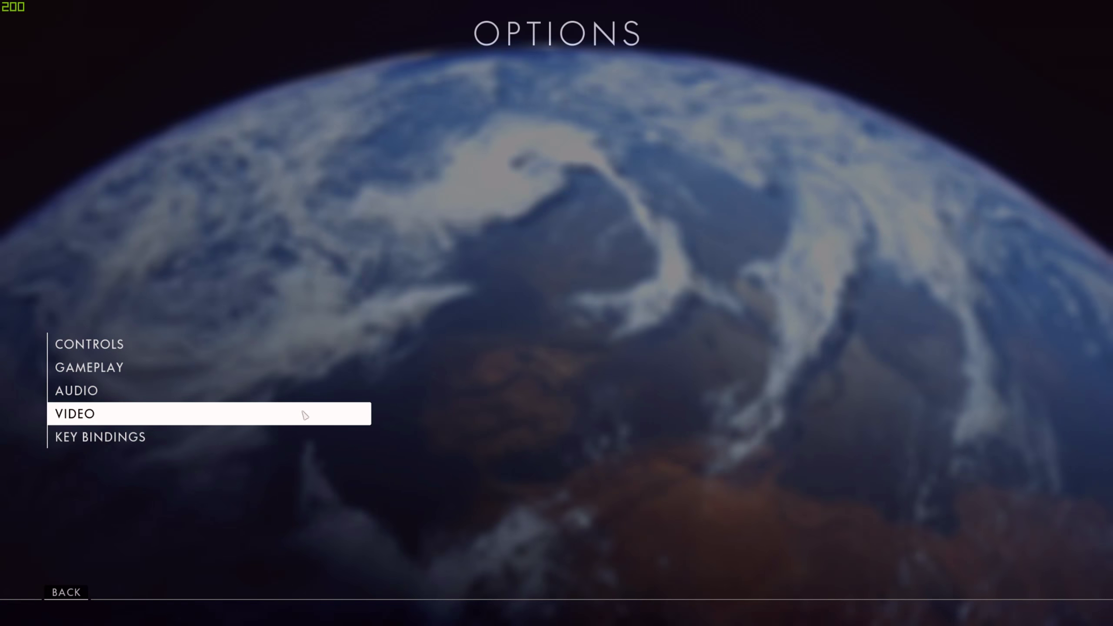
In Video settings, cycle Colorblind through Deuteranopia, Protanopia and Custom, leaving it on Tritanopia
left_click(176, 421)
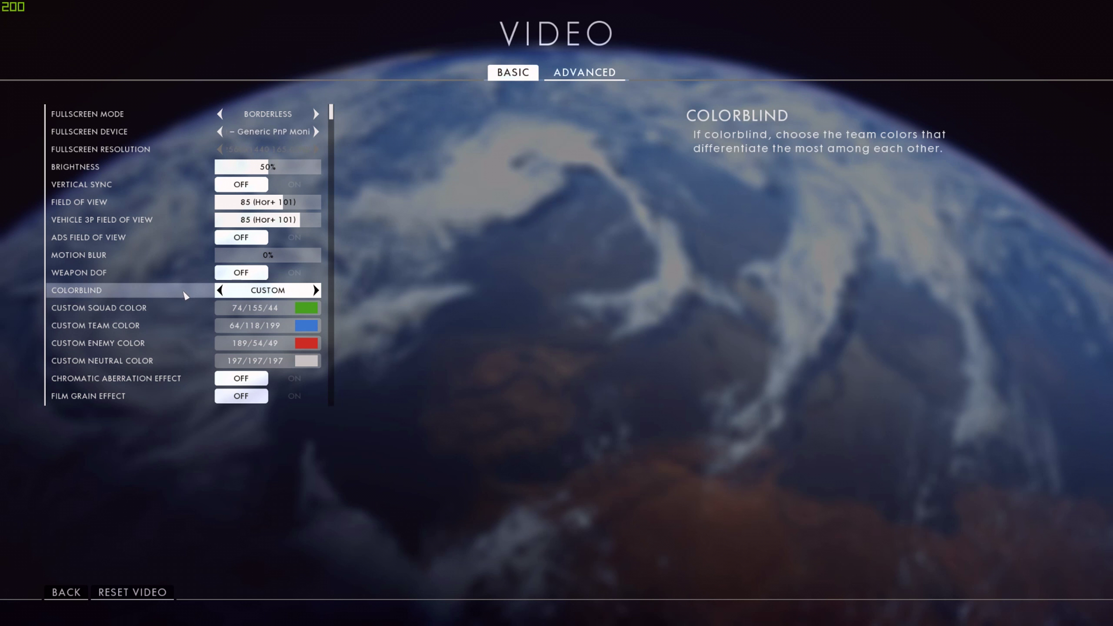
scroll(179, 312, "down", 1)
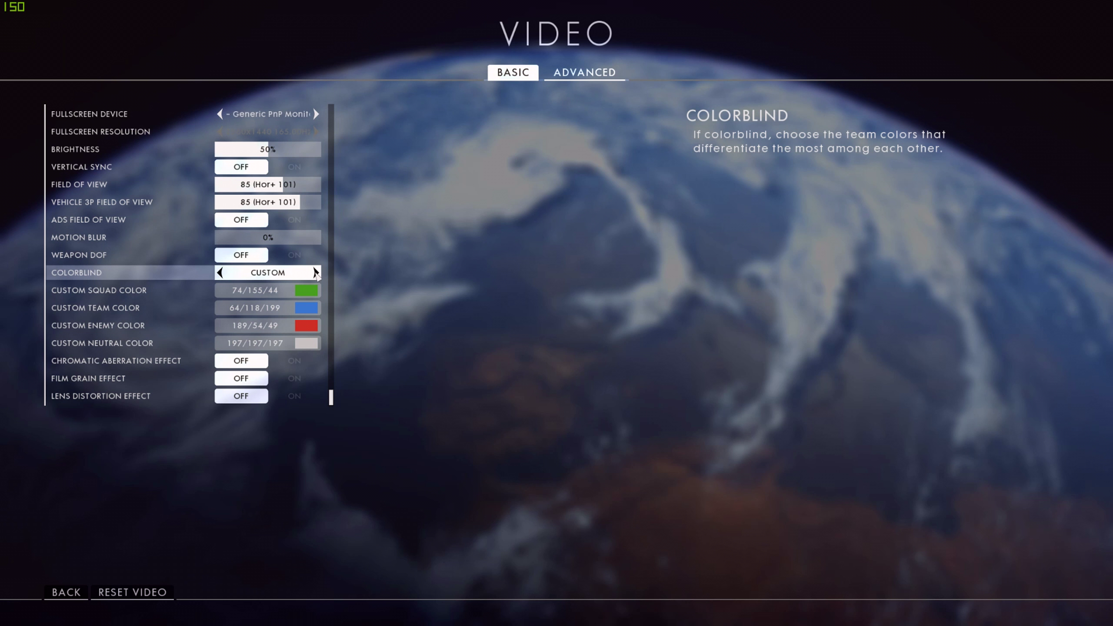
left_click(316, 273)
left_click(316, 282)
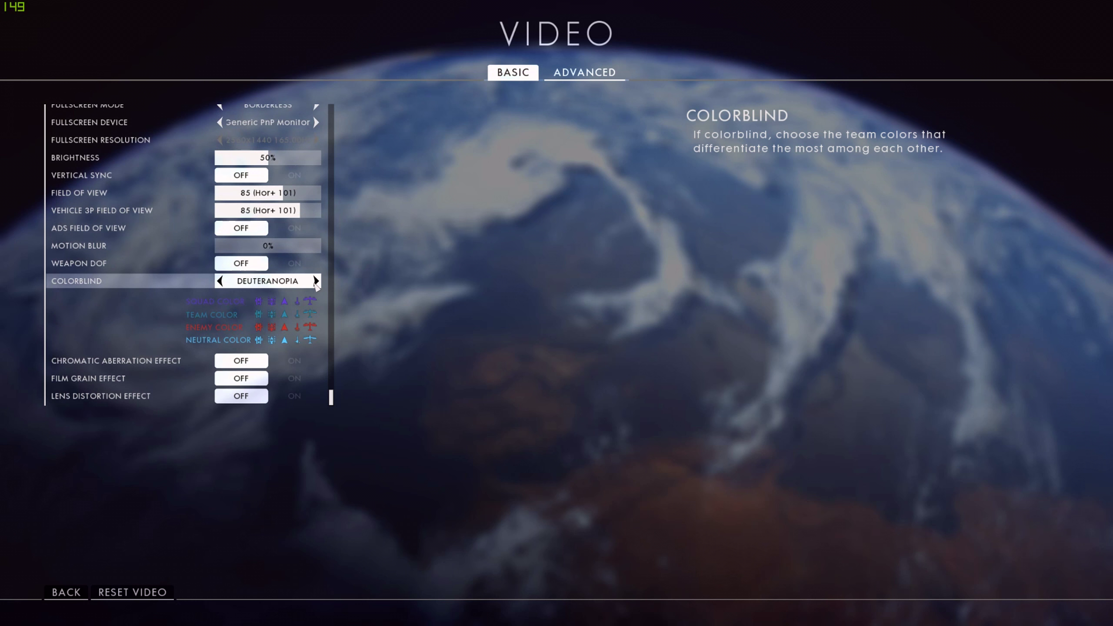
left_click(316, 282)
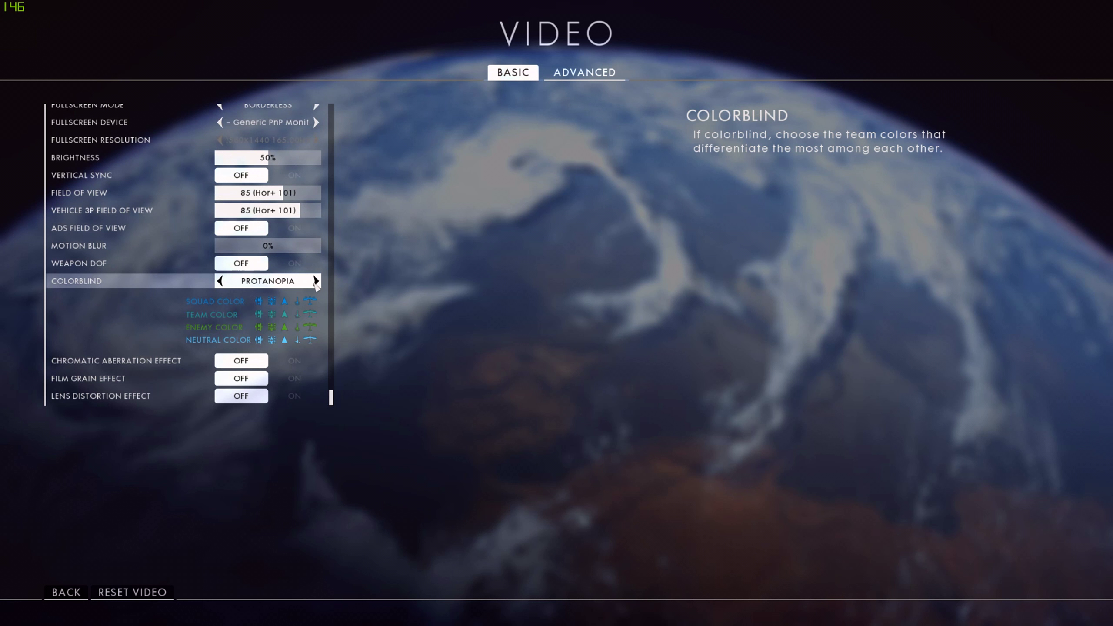
left_click(220, 281)
left_click(220, 281)
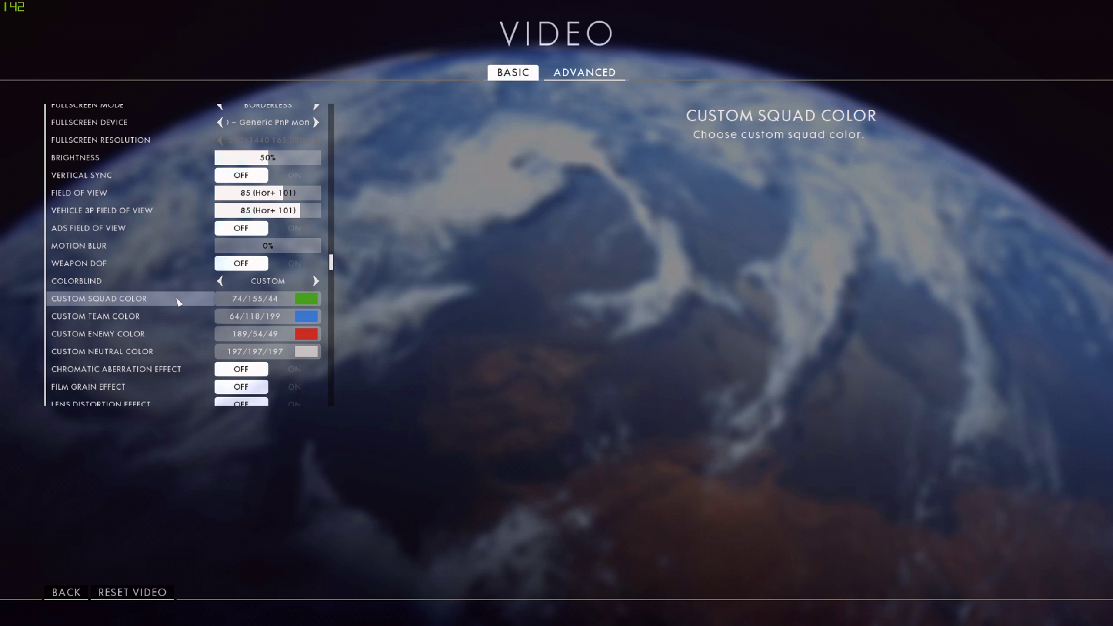
left_click(222, 282)
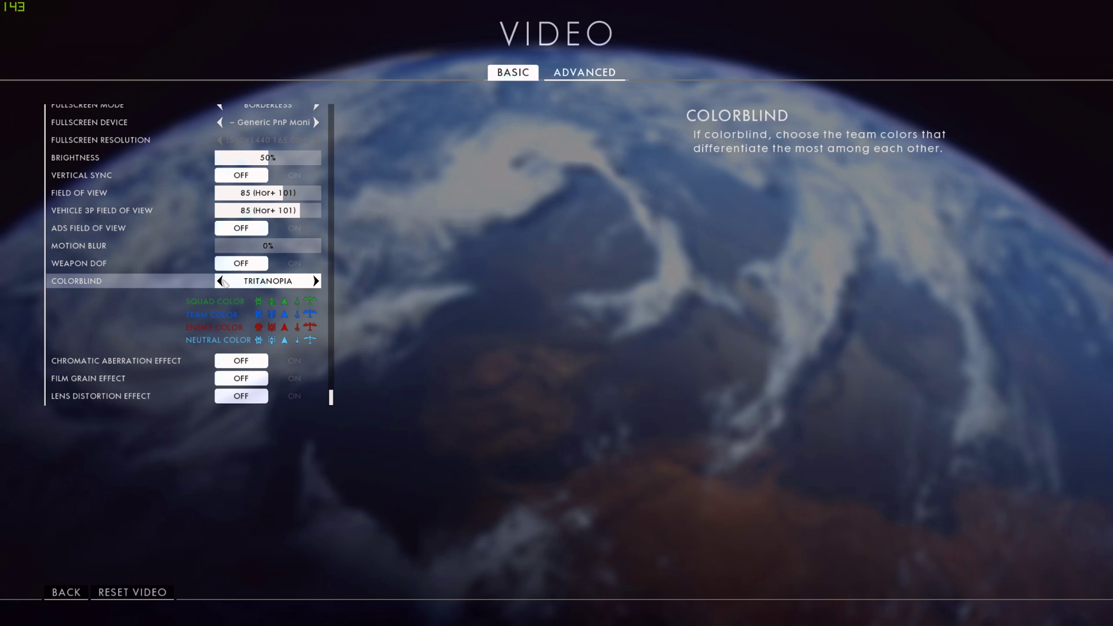
key("Escape")
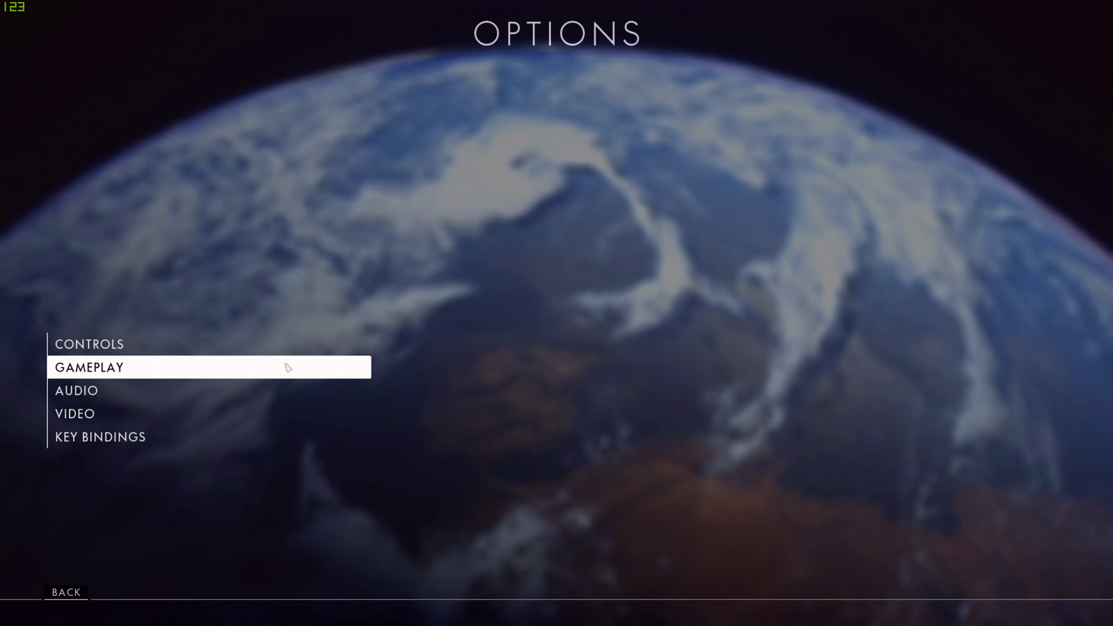
In Gameplay settings, switch Show HUD to Hide and then back to Show
left_click(287, 366)
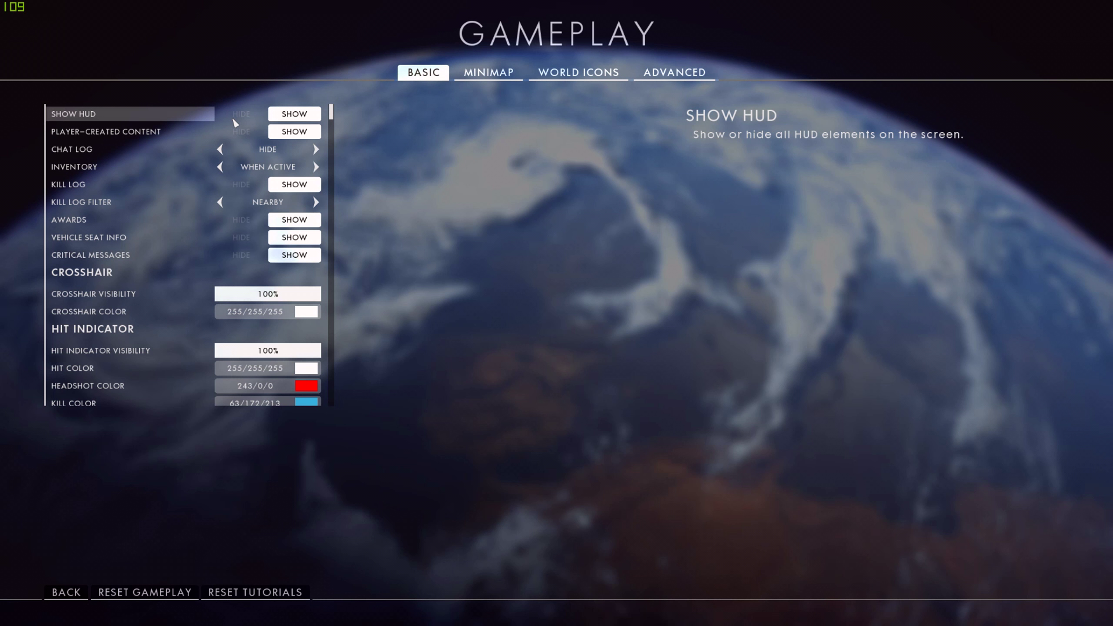
left_click(254, 115)
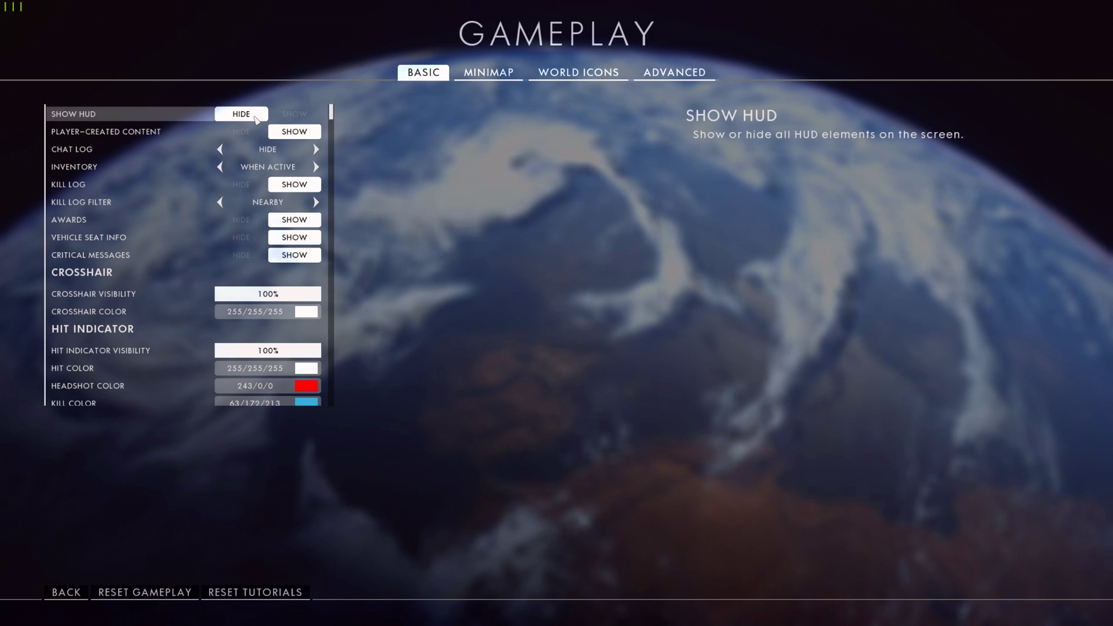
left_click(255, 115)
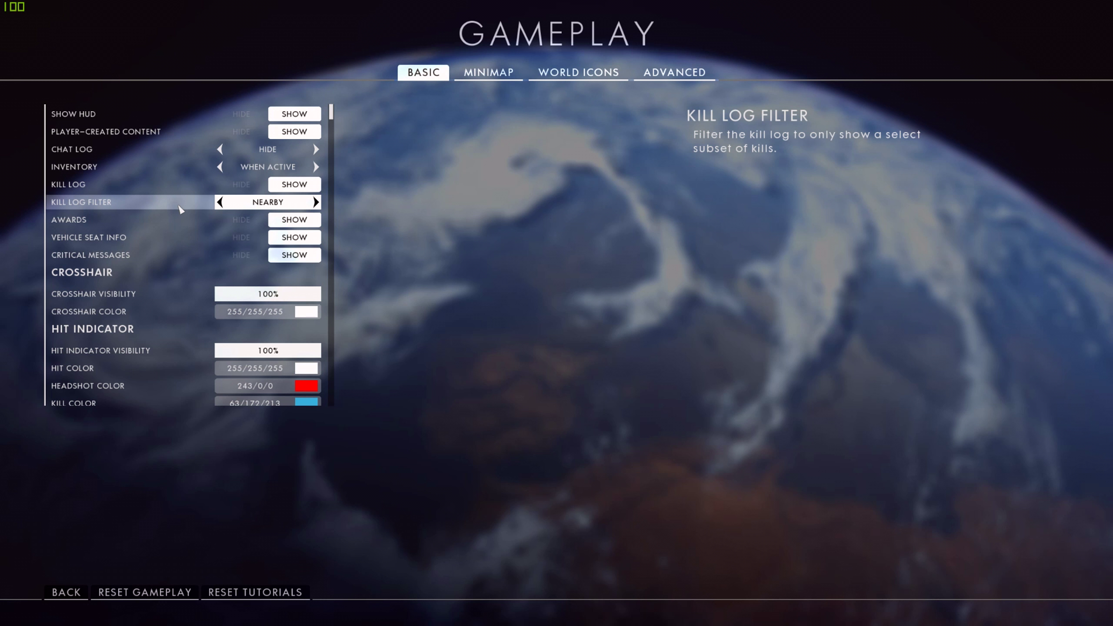
left_click(221, 202)
left_click(315, 202)
left_click(316, 203)
left_click(316, 202)
left_click(315, 203)
left_click(316, 202)
left_click(316, 203)
left_click(316, 202)
left_click(316, 203)
left_click(316, 203)
left_click(223, 203)
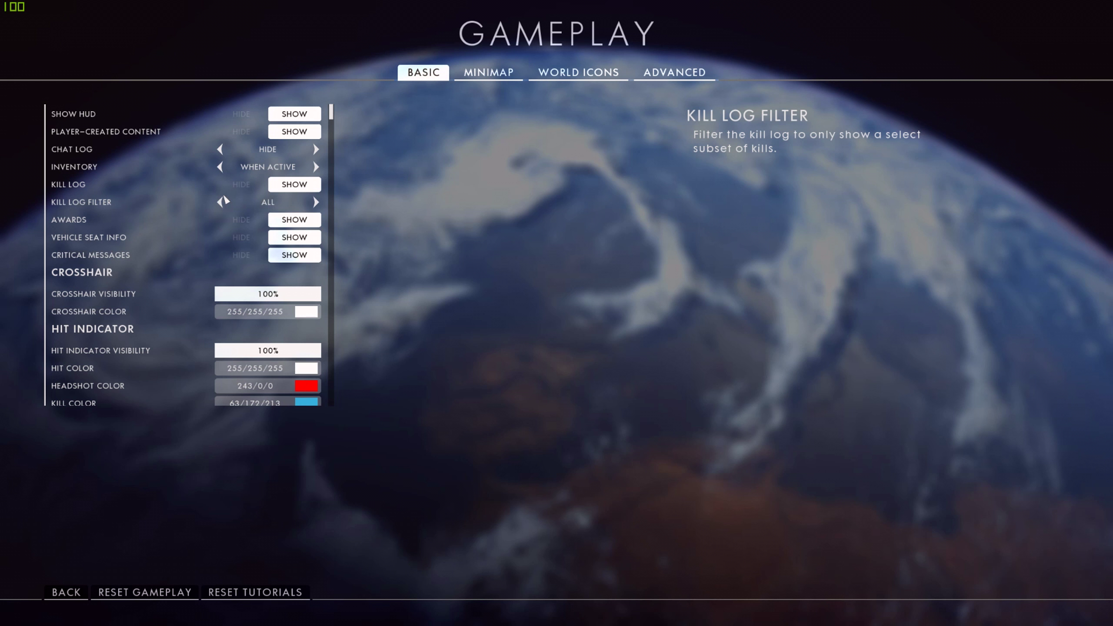
left_click(224, 203)
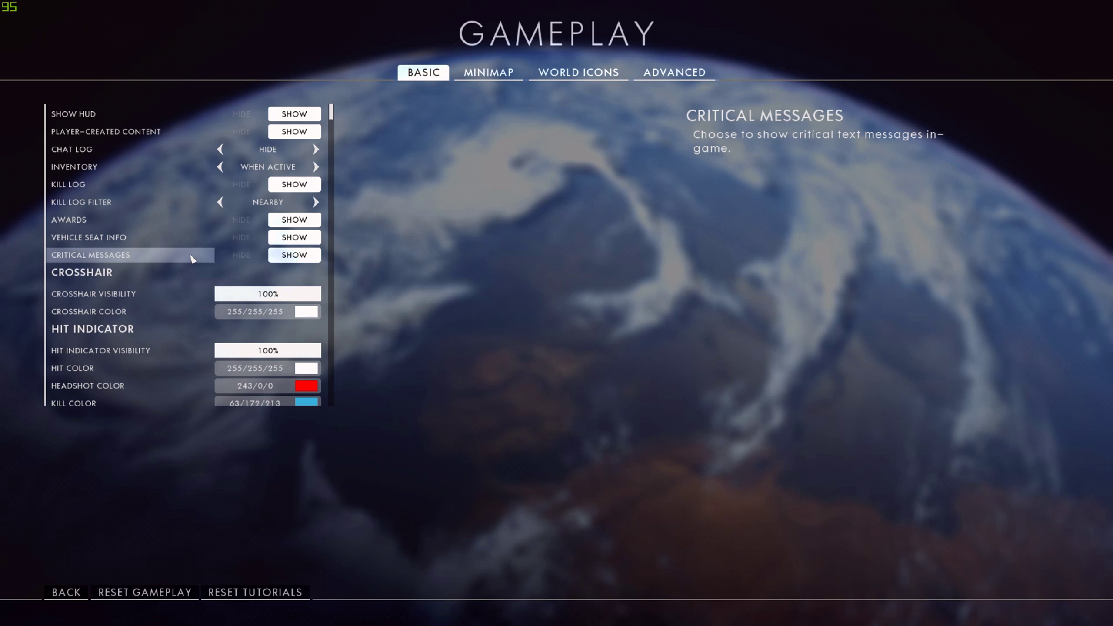
Scroll the Basic tab down to the Hit Indicator options, then switch to the Minimap tab
scroll(191, 258, "down", 2)
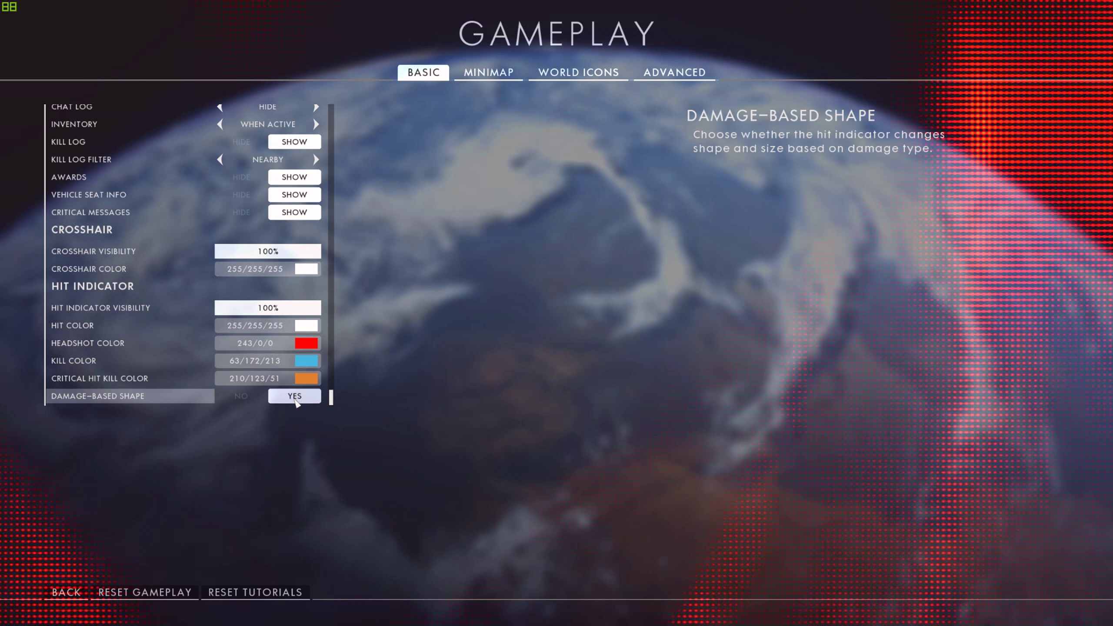
key("e")
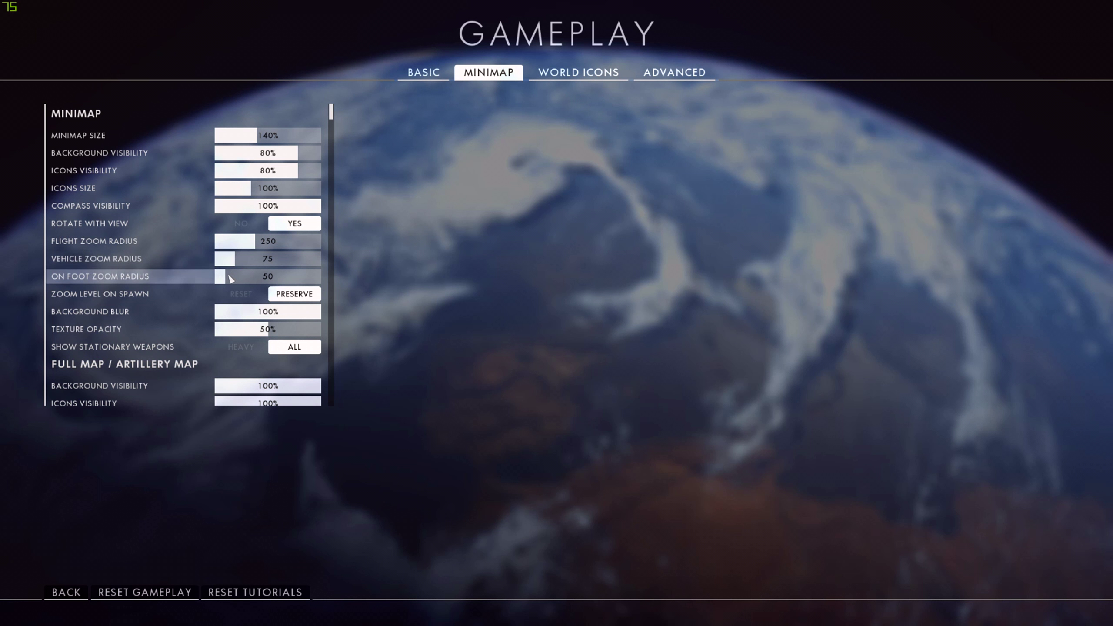
Drag On Foot Zoom Radius to a larger value, keep it at 50, and scroll down the list
left_click_drag(251, 281, 227, 281)
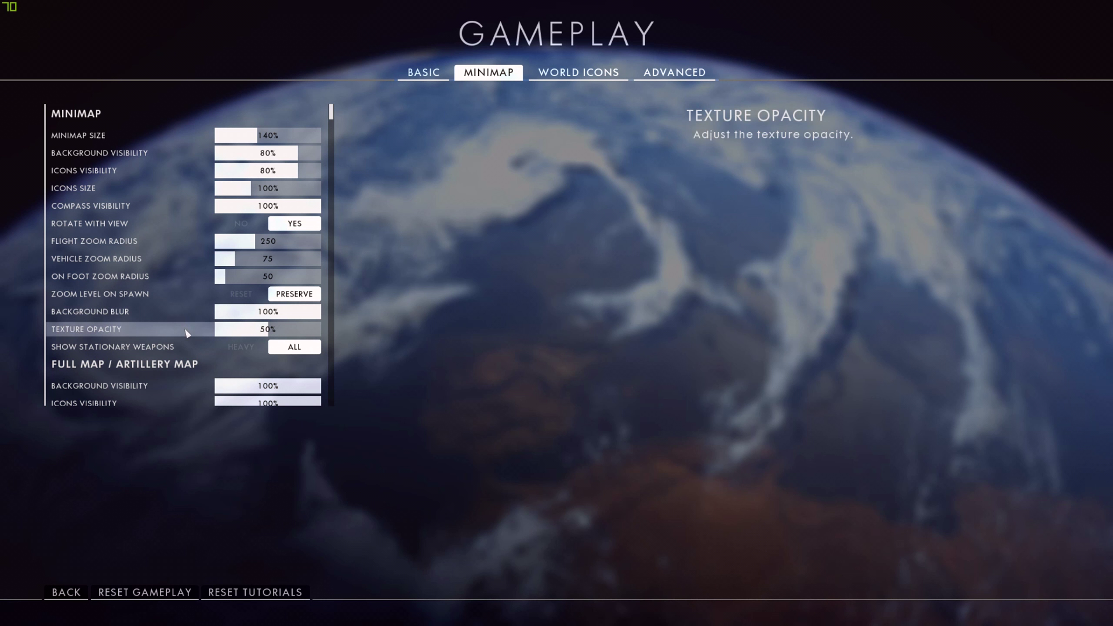
scroll(189, 307, "down", 5)
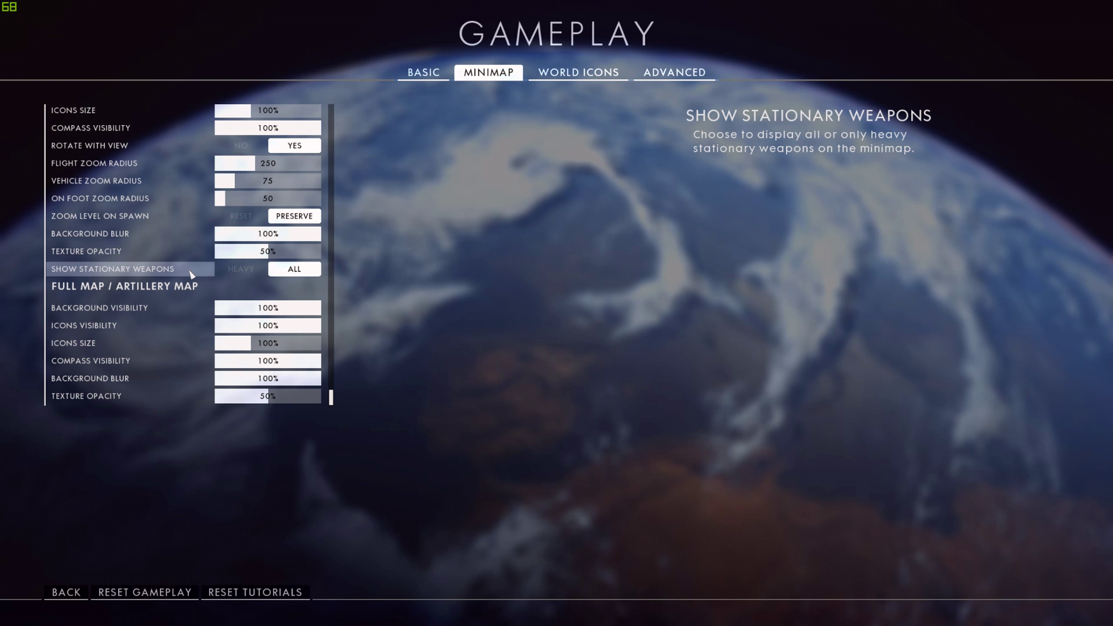
Toggle Show Stationary Weapons to Heavy and back to All
left_click(245, 275)
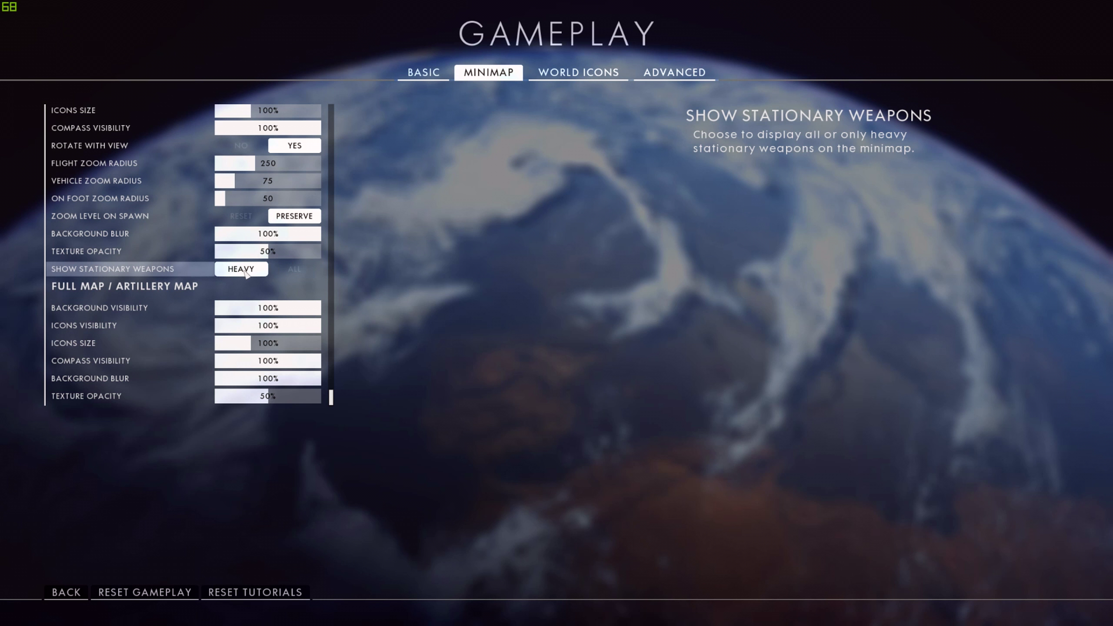
left_click(246, 275)
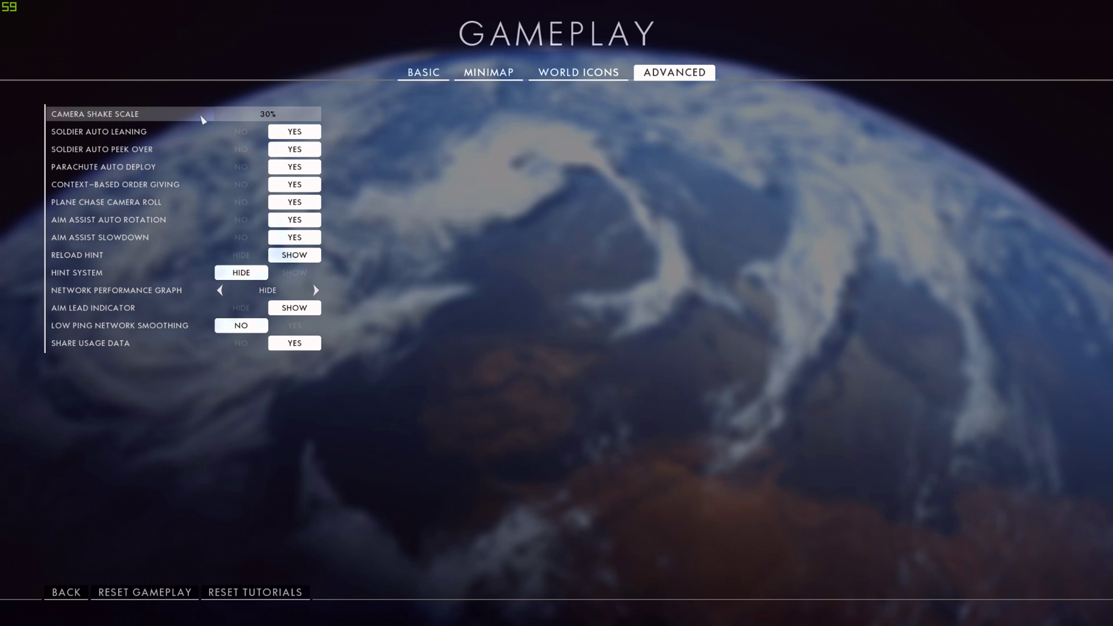
Drag Camera Shake Scale up through 80% to 100%, then lower it back to 30%
mouse_move(207, 116)
left_click_drag(219, 116, 300, 115)
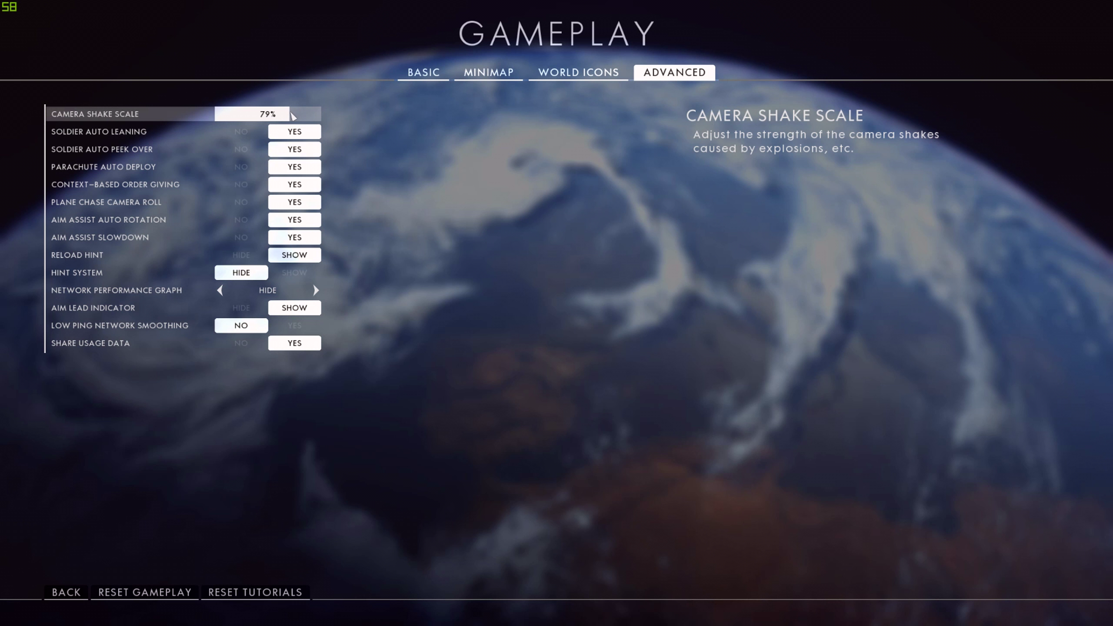
left_click_drag(291, 115, 293, 116)
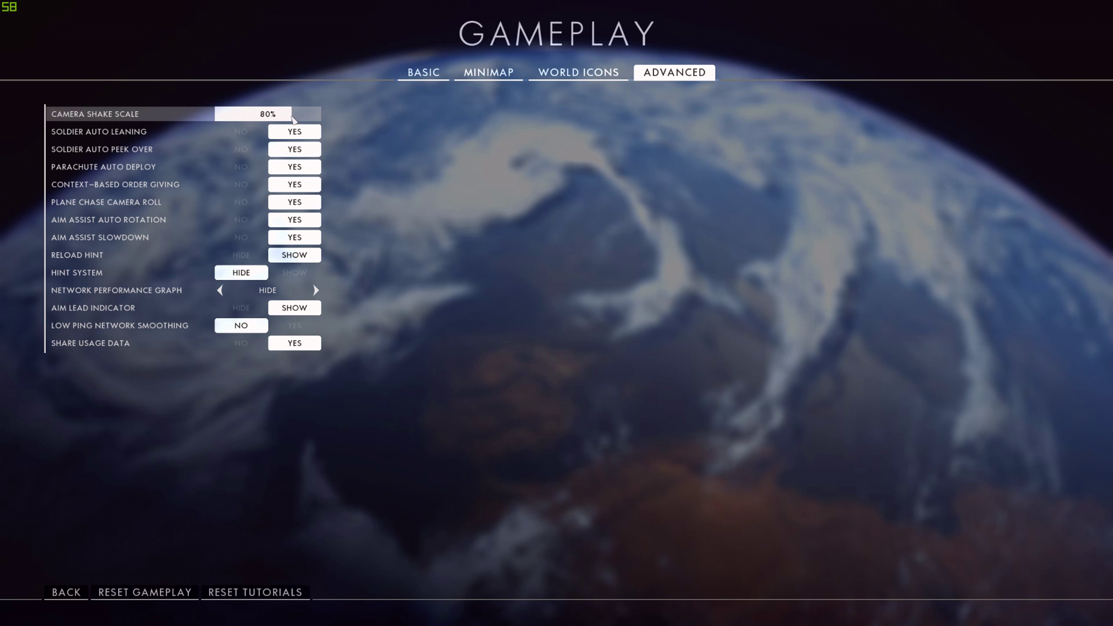
left_click_drag(292, 117, 325, 118)
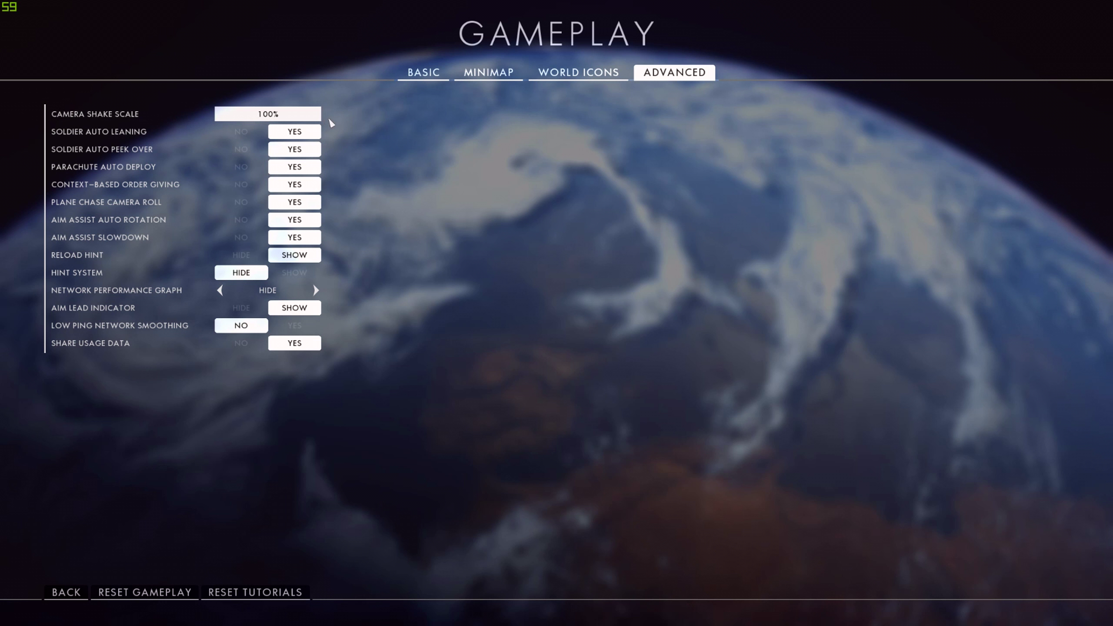
left_click_drag(323, 122, 216, 161)
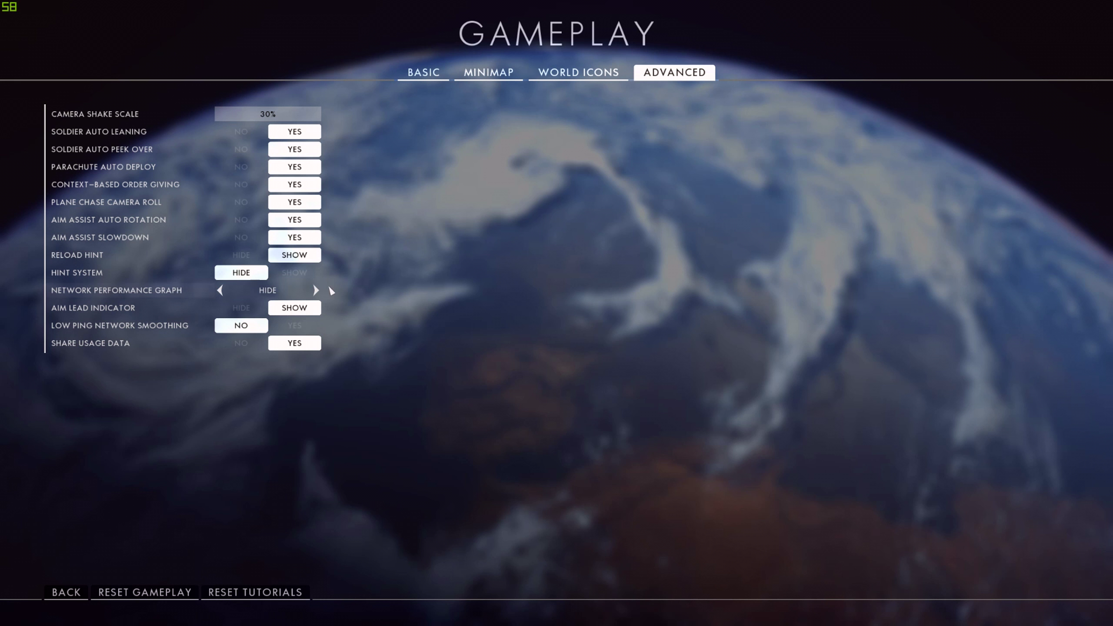
left_click(316, 291)
left_click(316, 291)
left_click(315, 291)
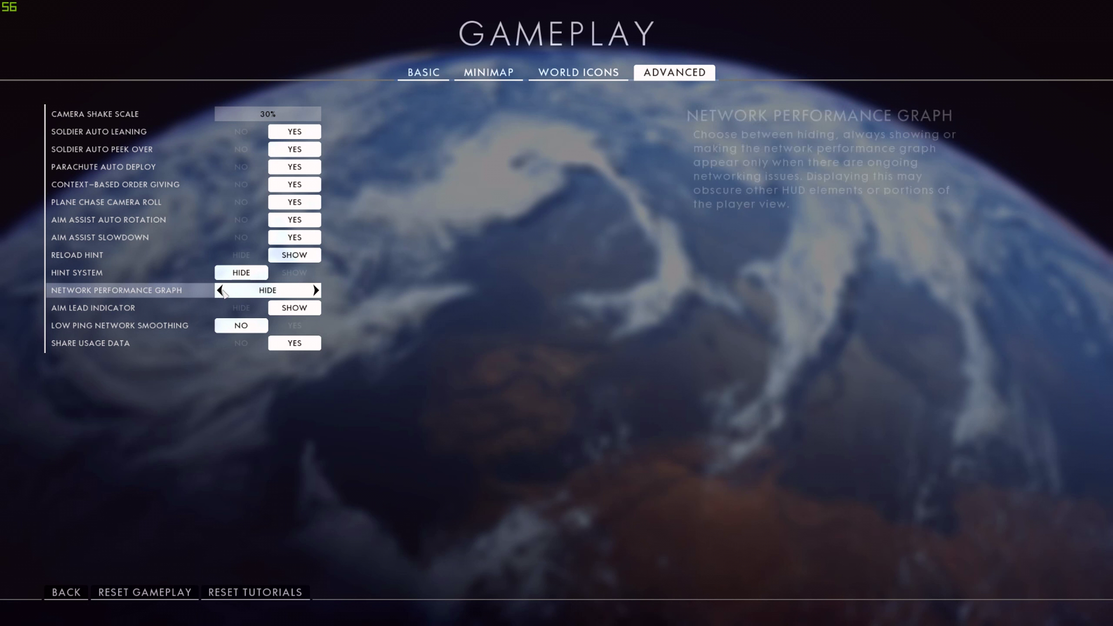
left_click(222, 291)
left_click(222, 292)
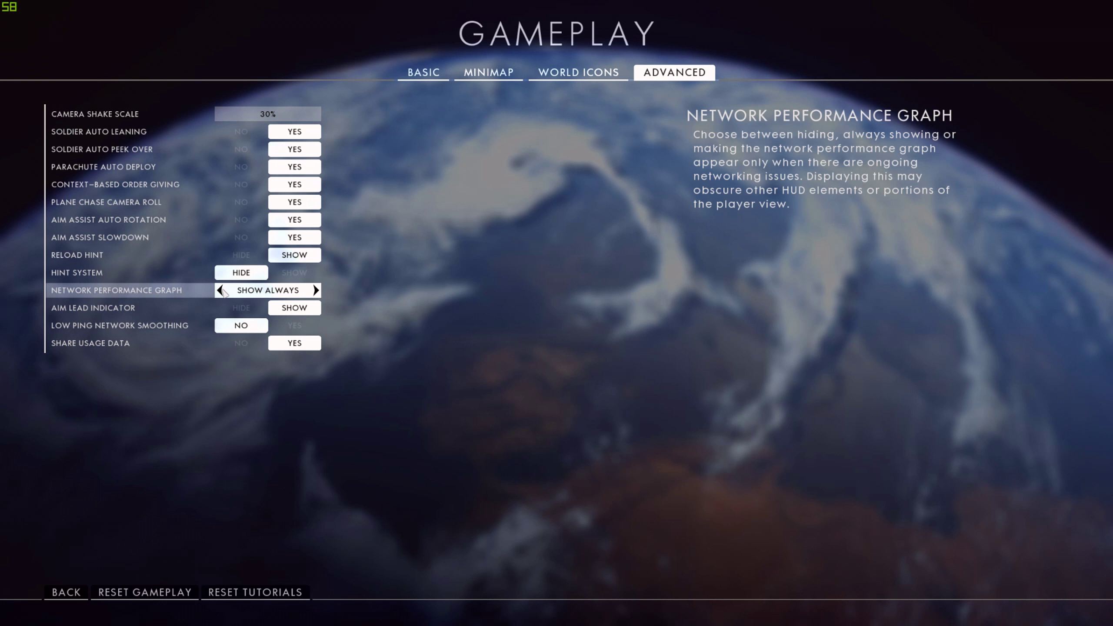
left_click(316, 291)
left_click(314, 292)
left_click(223, 291)
left_click(223, 292)
left_click(225, 294)
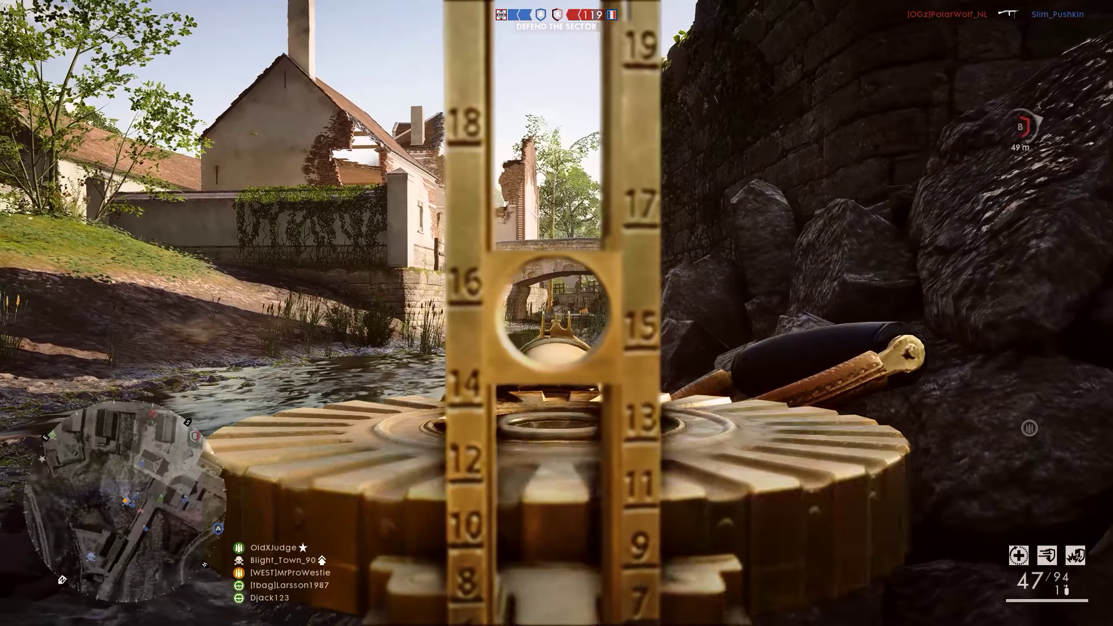
Fire the Lewis gun at enemies until its remaining rounds are spent
left_click(557, 313)
left_click(557, 313)
left_click(557, 313)
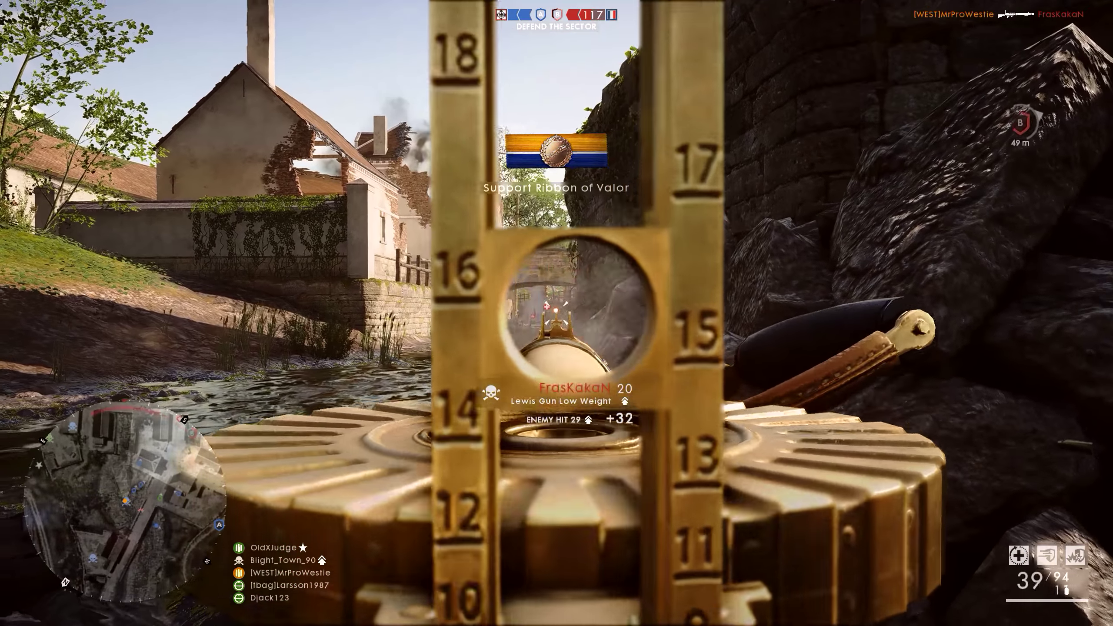
left_click(557, 313)
left_click(556, 313)
left_click(557, 313)
left_click(556, 314)
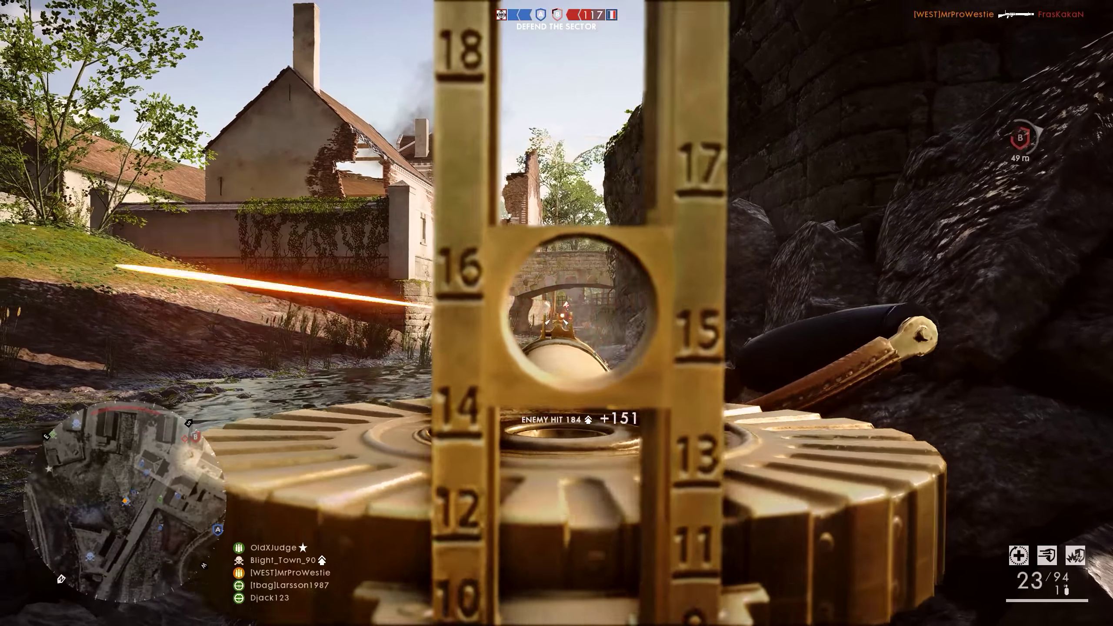
left_click(557, 313)
left_click(556, 313)
left_click(557, 313)
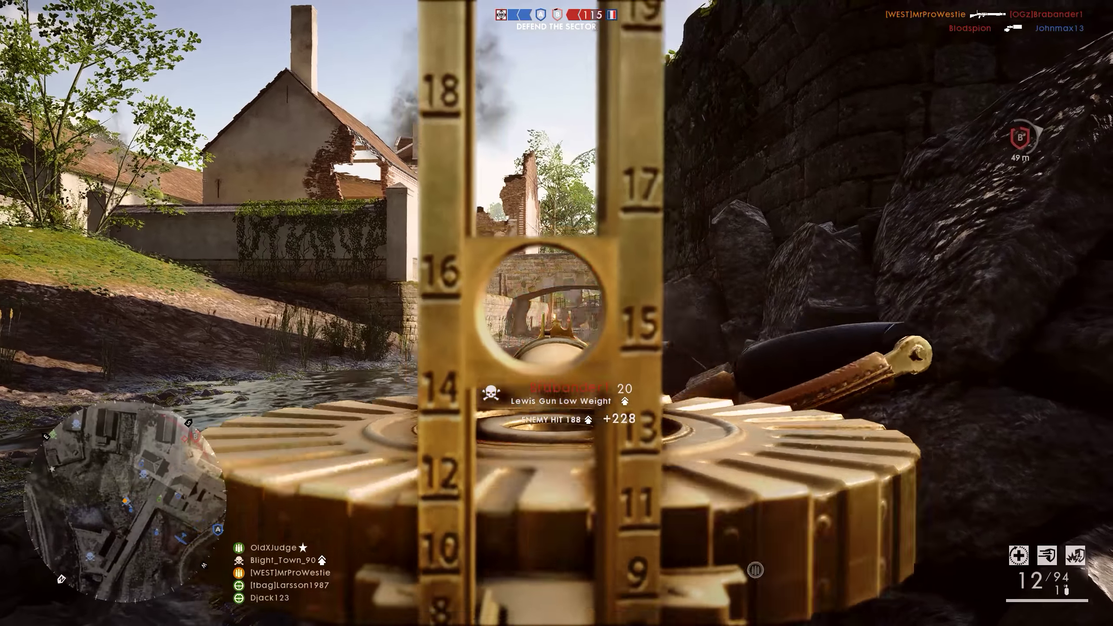
Switch to the crossbow launcher with 4, fire it, and select it again
key("4")
left_click(557, 313)
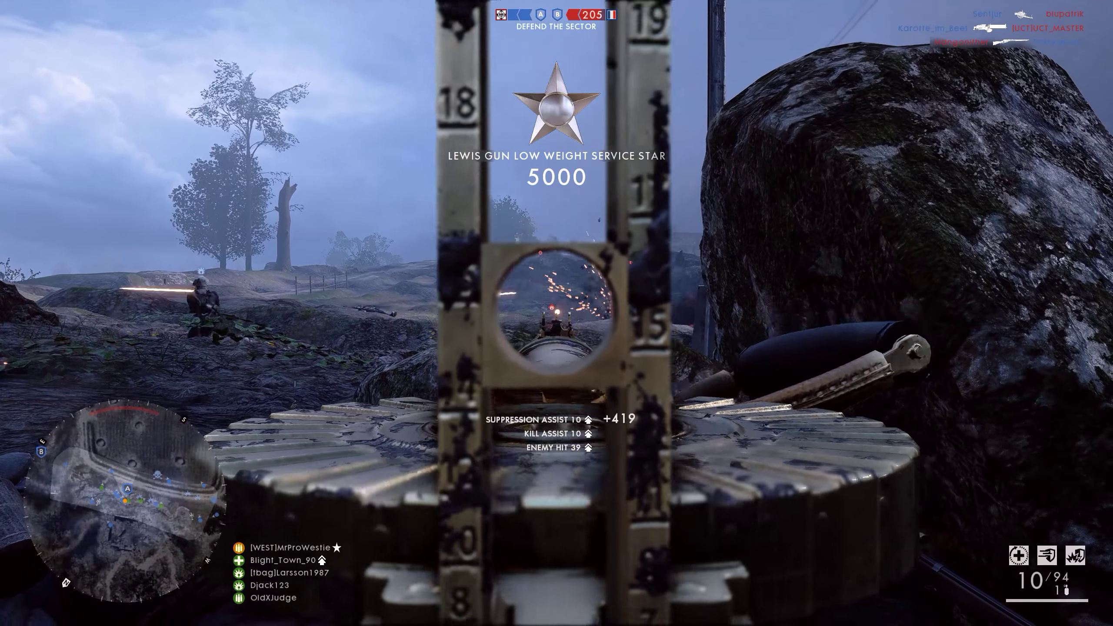
key("4")
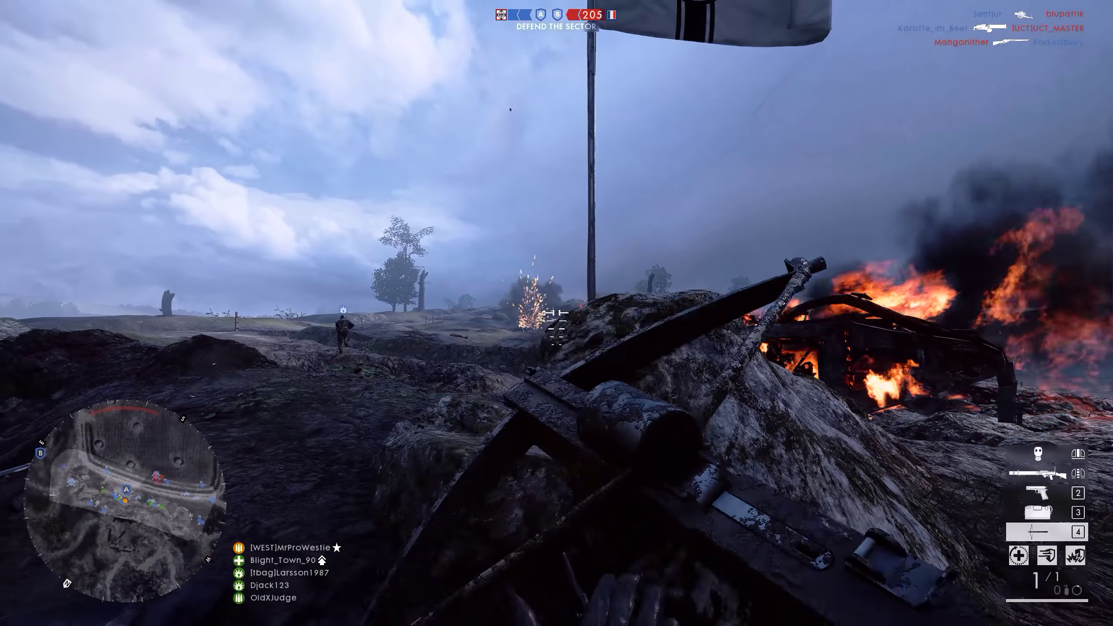